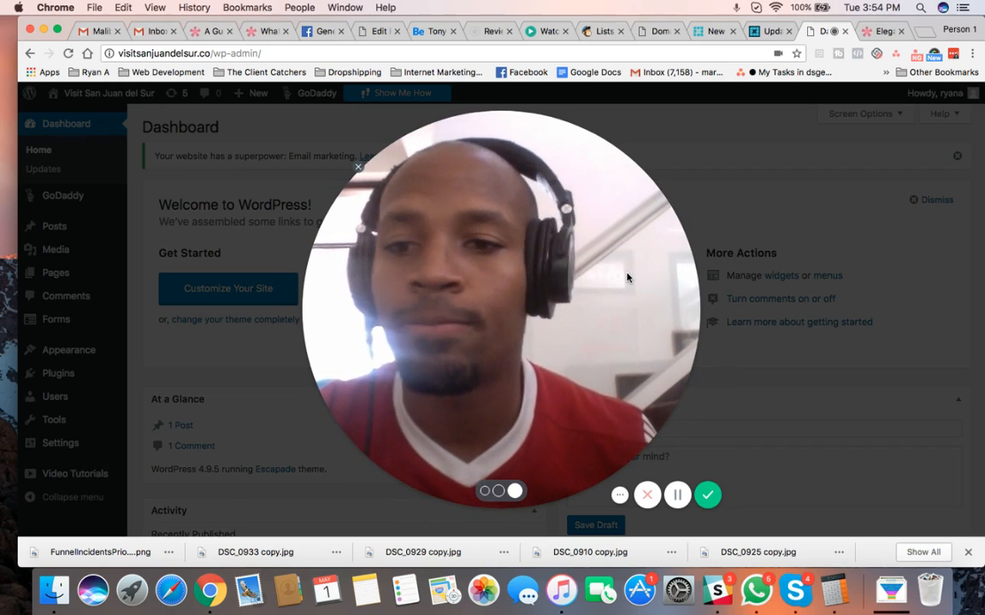
pyautogui.click(484, 495)
pyautogui.moveTo(134, 431); pyautogui.dragTo(829, 421)
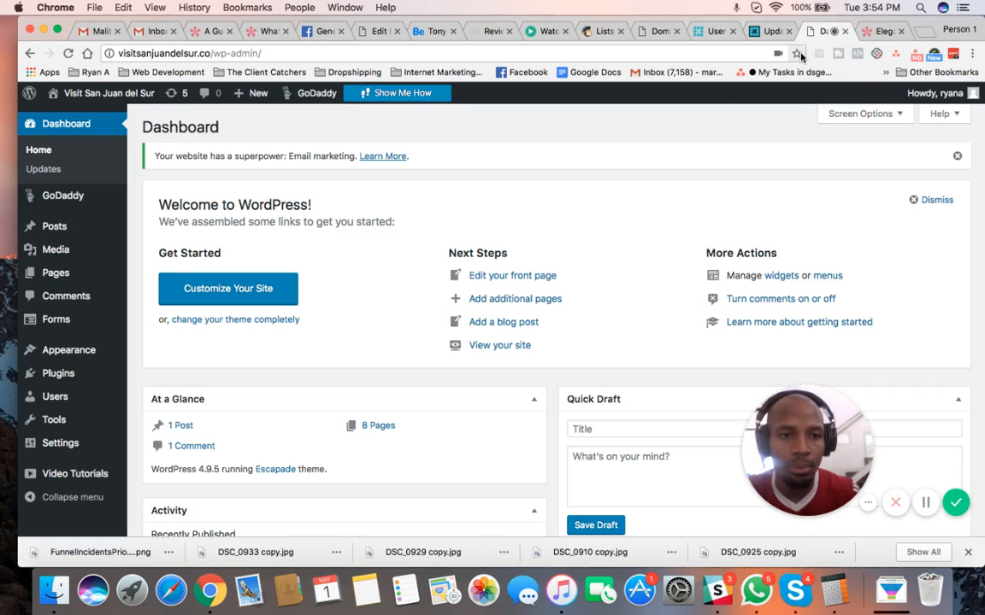
# - Bookmark the WordPress dashboard page in the site owner's personal bookmarks folder
pyautogui.press('super+d')
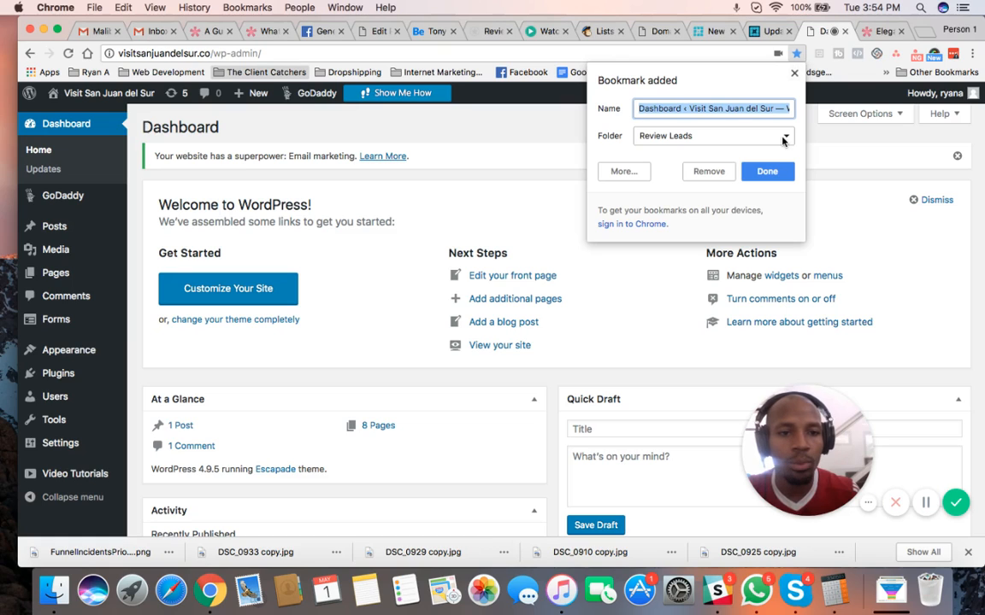
pyautogui.click(783, 139)
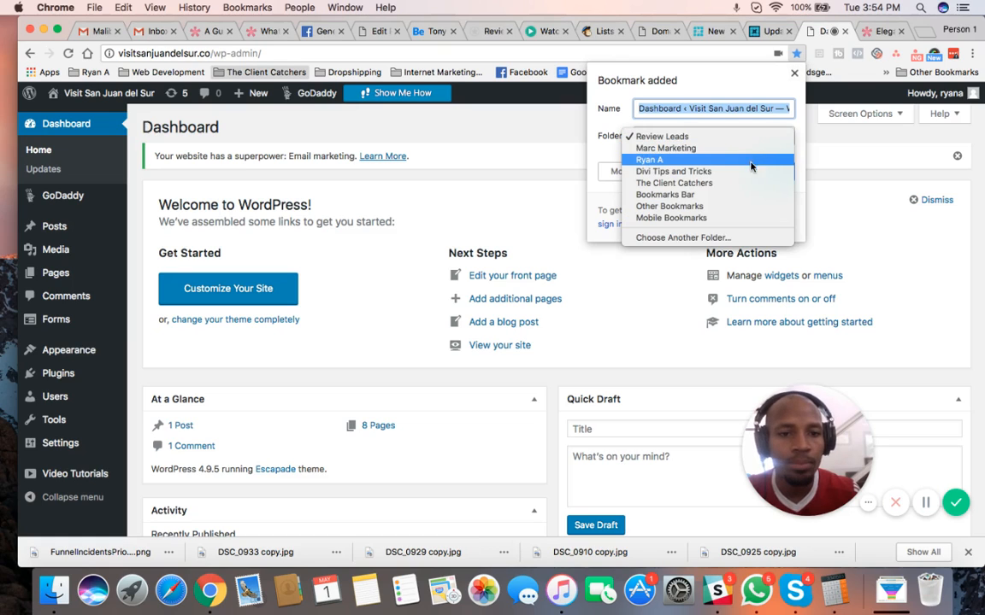
pyautogui.click(750, 161)
pyautogui.click(771, 174)
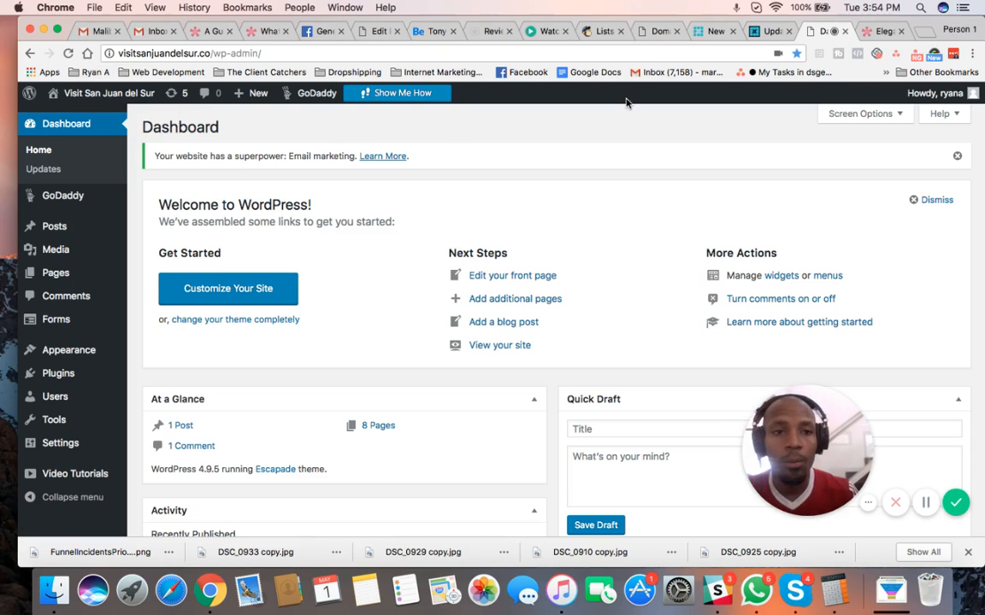
# - Try to log in to the Elegant Themes members area with the prefilled saved credentials
pyautogui.click(866, 32)
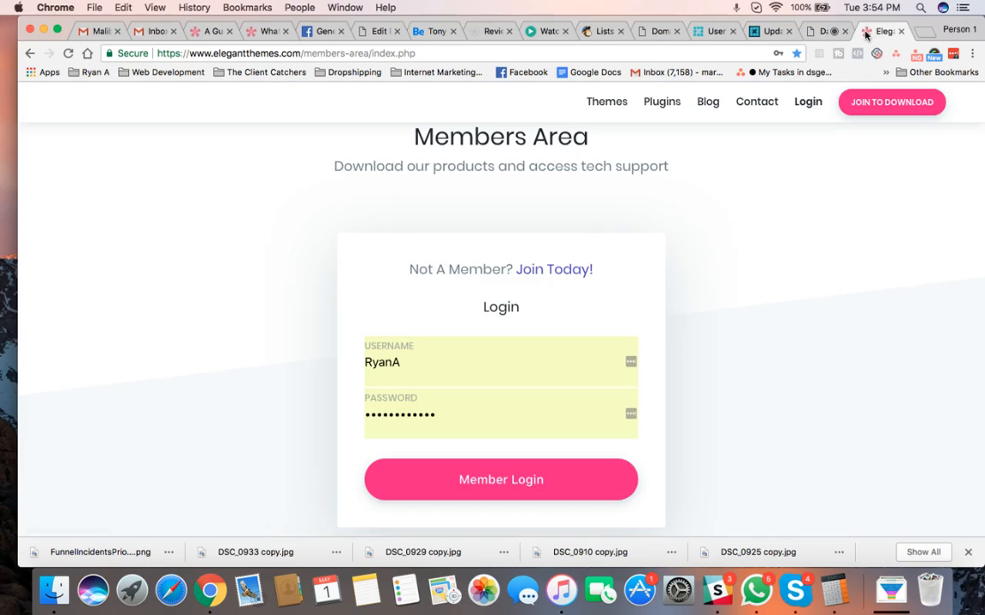
pyautogui.scroll(-2, 756, 328)
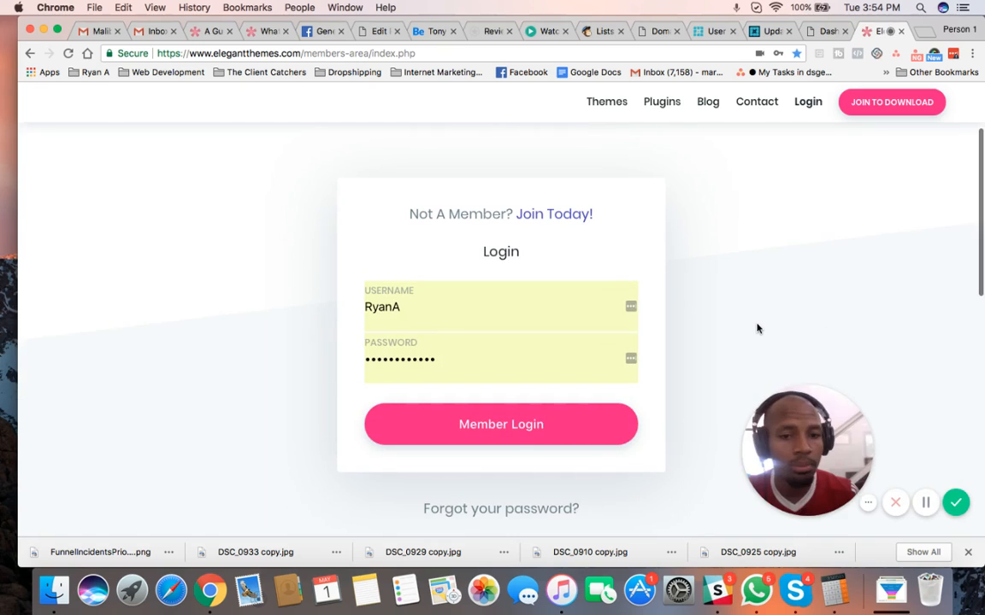
pyautogui.click(532, 430)
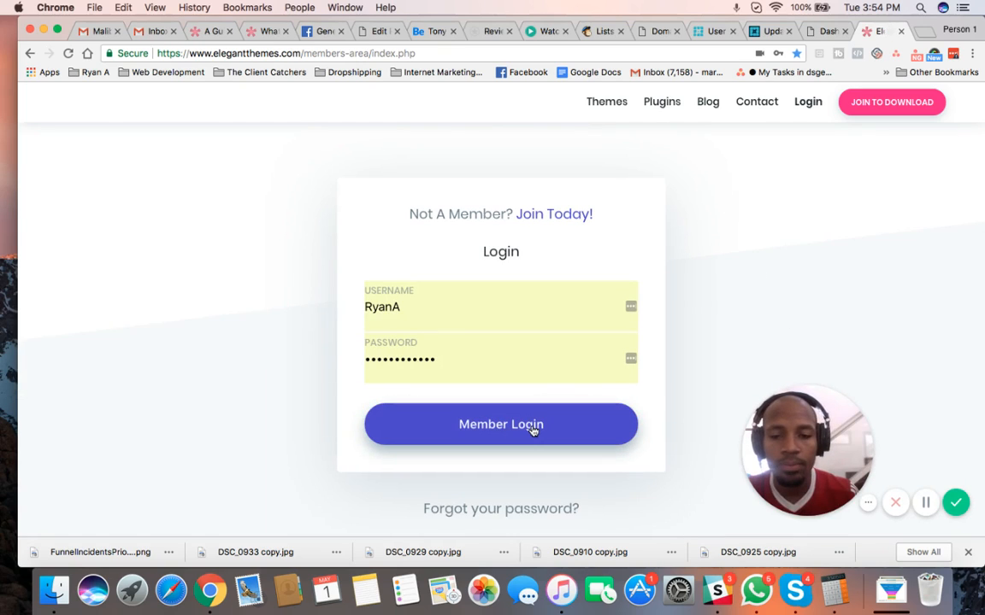
pyautogui.scroll(3, 723, 314)
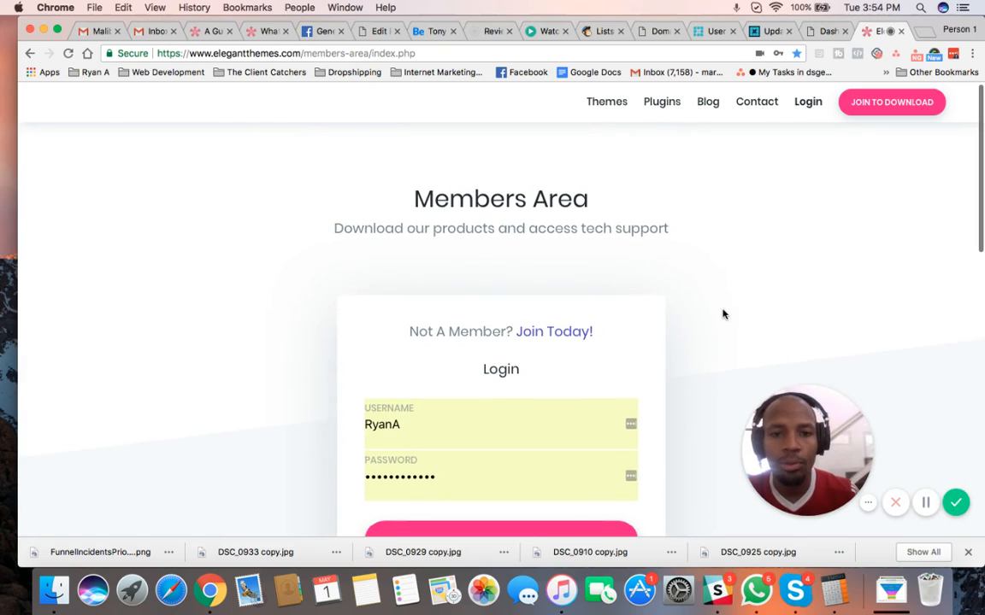
pyautogui.scroll(-2, 699, 330)
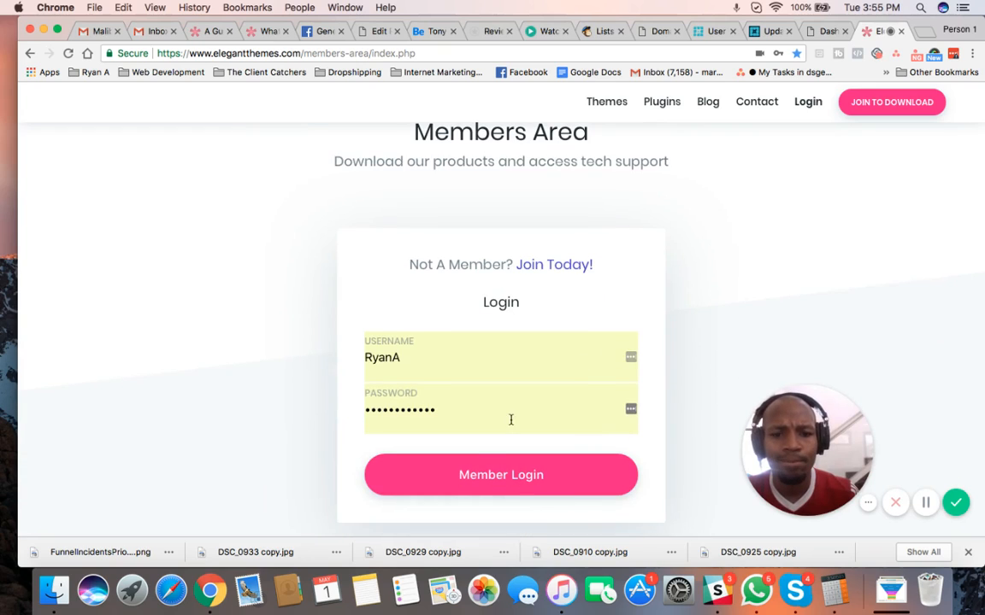
pyautogui.click(473, 462)
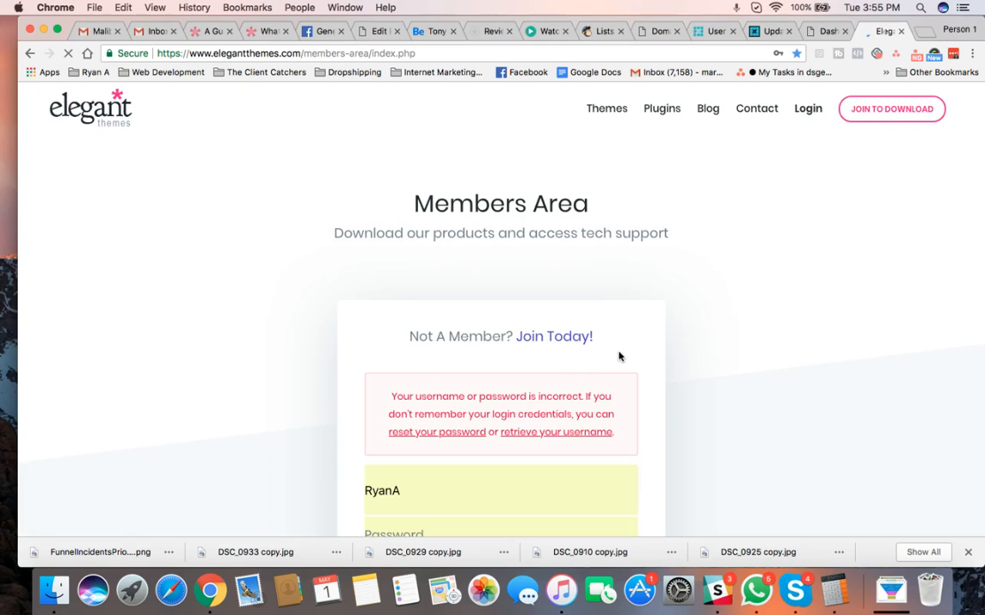
# - Log in to the members area with the other saved account suggested for the username
pyautogui.scroll(-2, 478, 410)
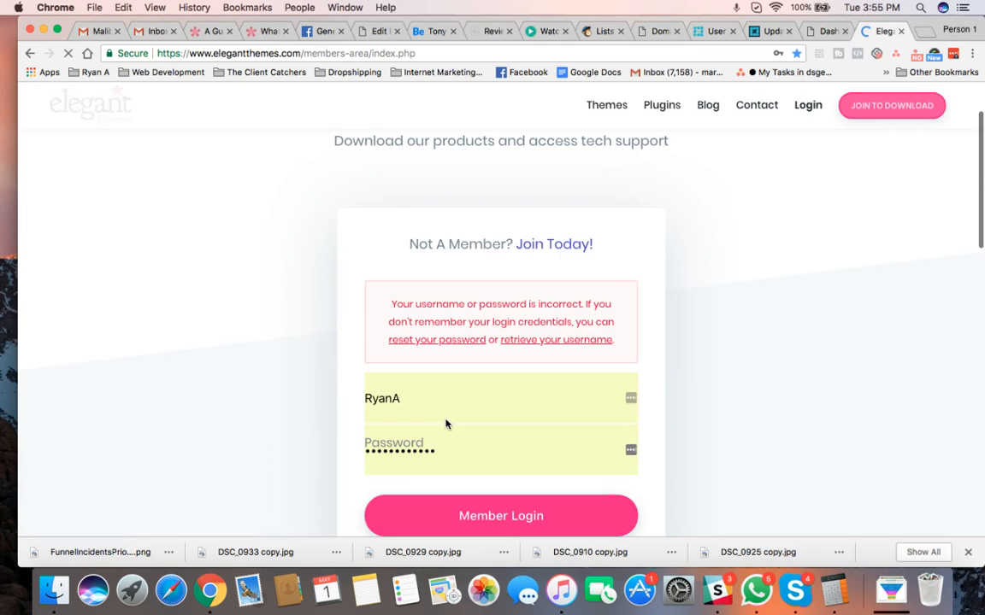
pyautogui.click(449, 410)
pyautogui.doubleClick(447, 403)
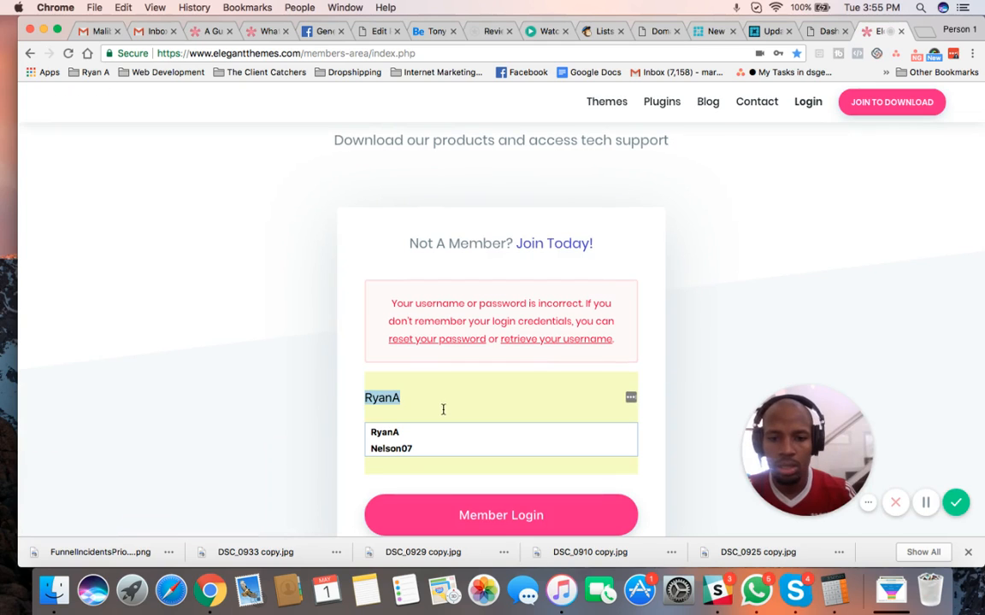
pyautogui.click(444, 448)
pyautogui.click(491, 504)
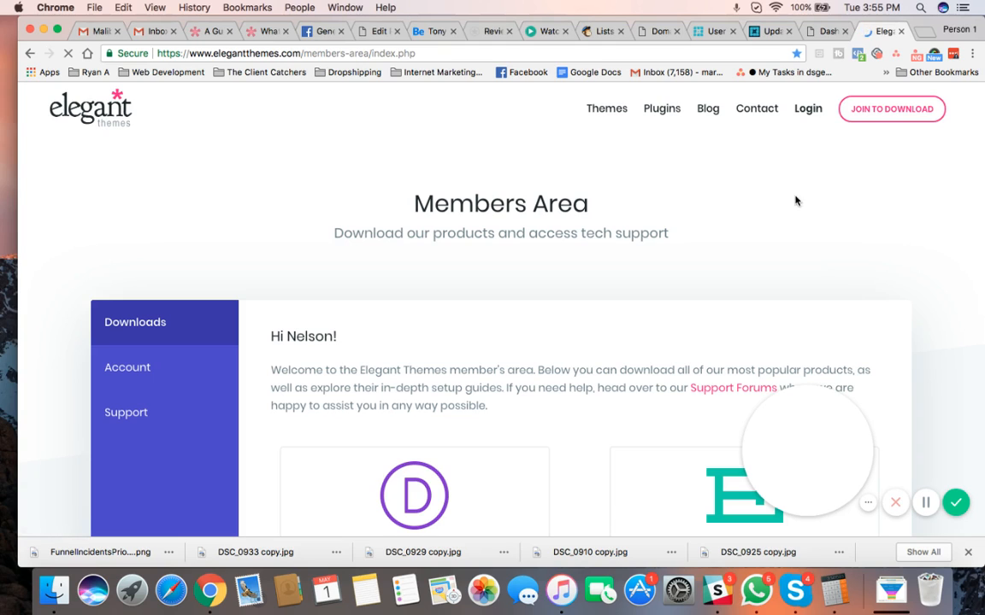
# - Accept the pop-up prompt shown after logging in and look over the members area's downloads
pyautogui.scroll(-3, 787, 185)
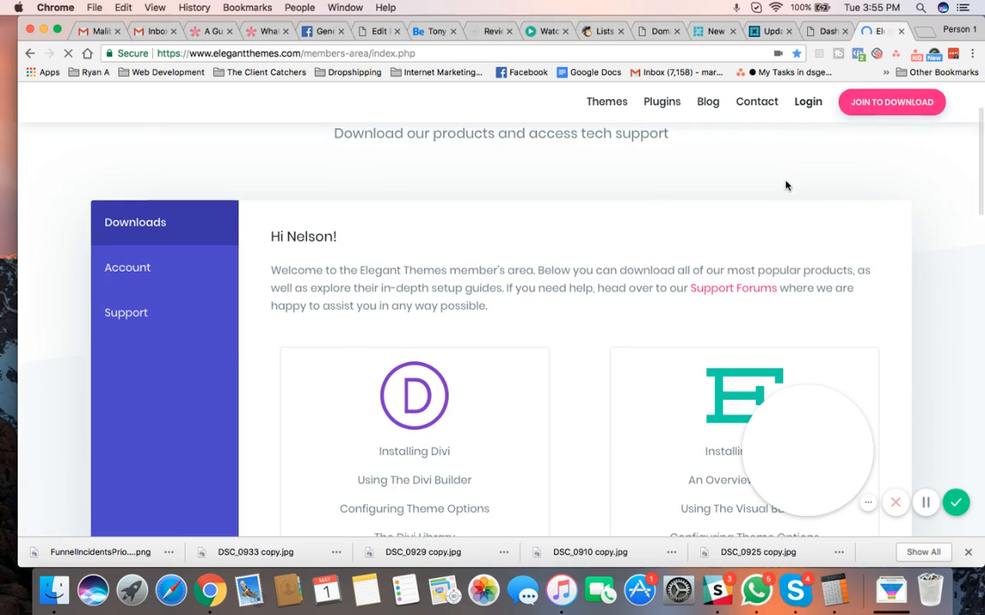
pyautogui.scroll(-2, 786, 185)
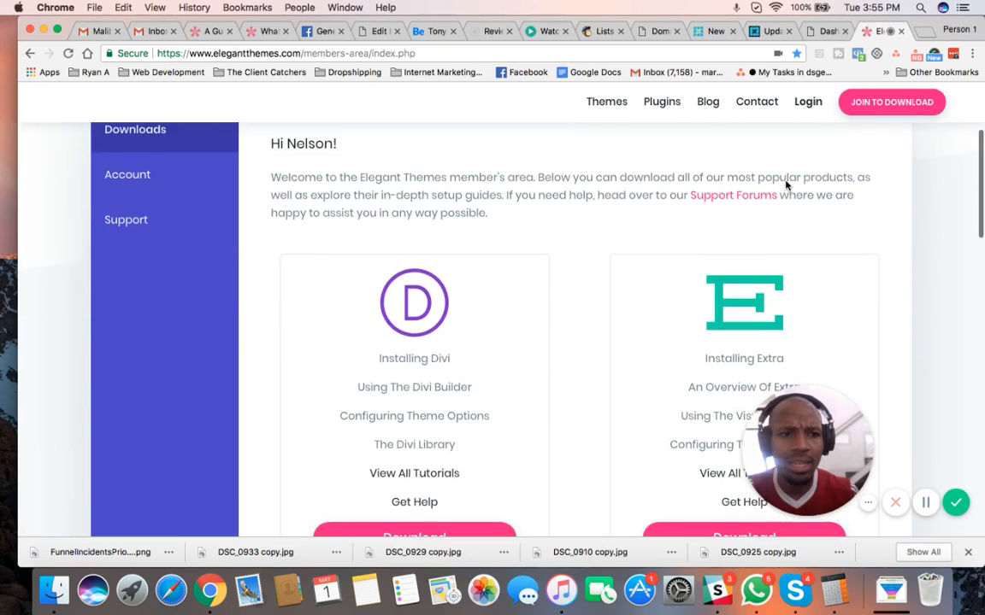
pyautogui.scroll(5, 786, 186)
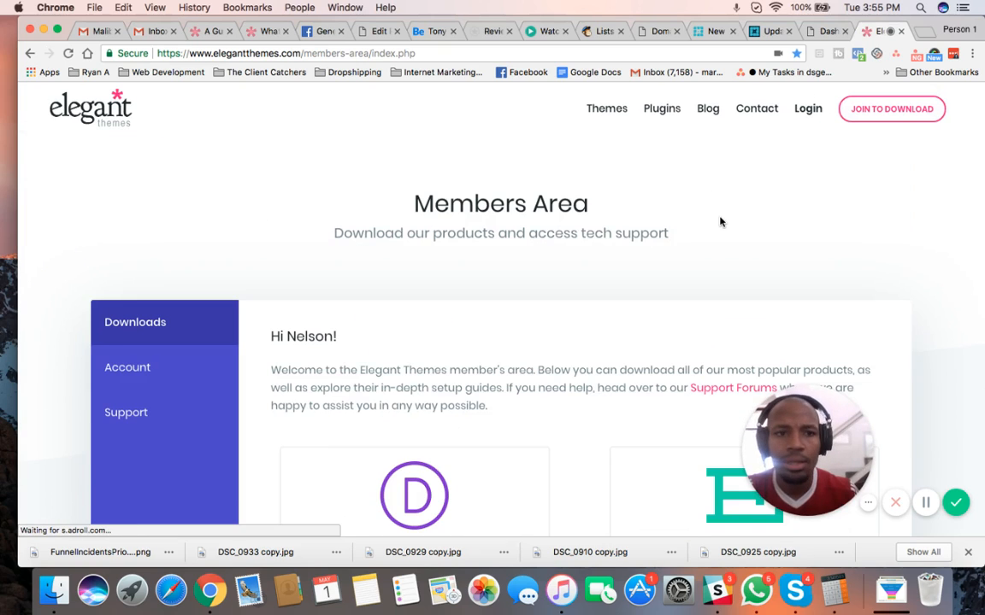
pyautogui.scroll(-1, 720, 222)
pyautogui.click(929, 186)
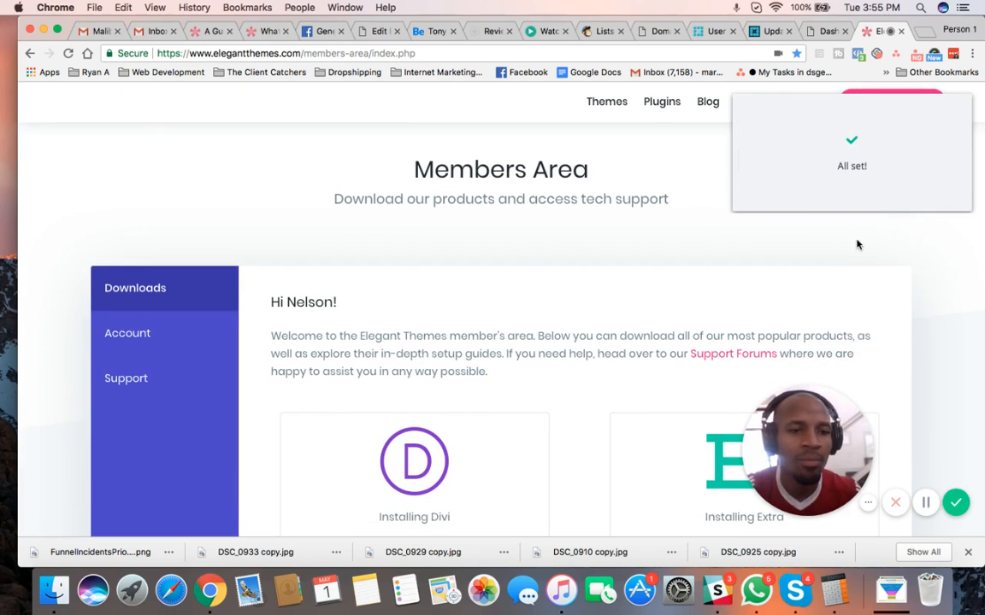
pyautogui.scroll(-1, 895, 265)
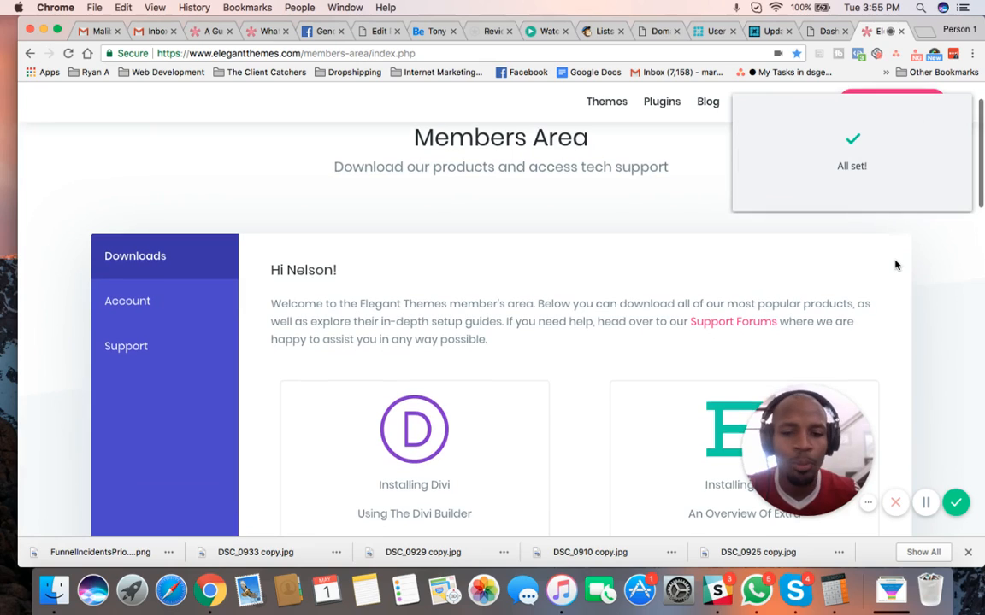
pyautogui.scroll(-2, 895, 265)
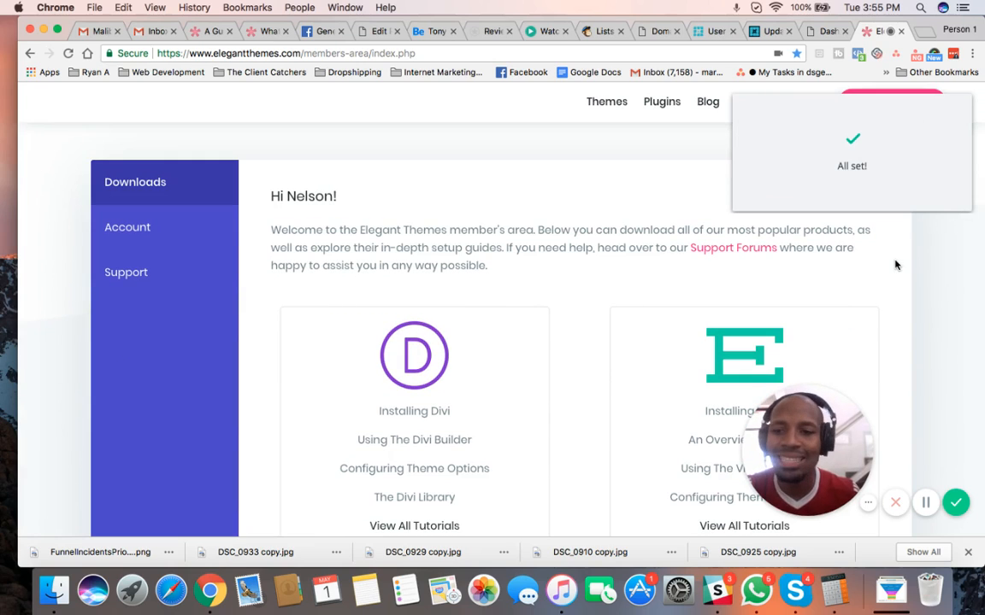
pyautogui.scroll(2, 895, 264)
pyautogui.scroll(1, 895, 265)
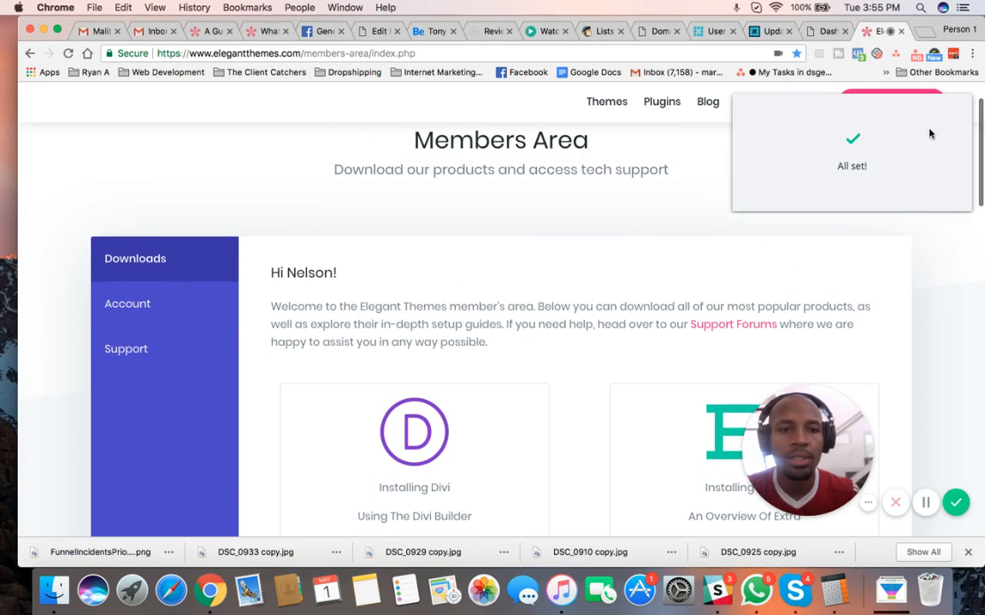
# - Search Google in a new tab for "elegantthemes. divi pricing", look over the results and close that tab
pyautogui.click(930, 32)
pyautogui.write('elegant ')
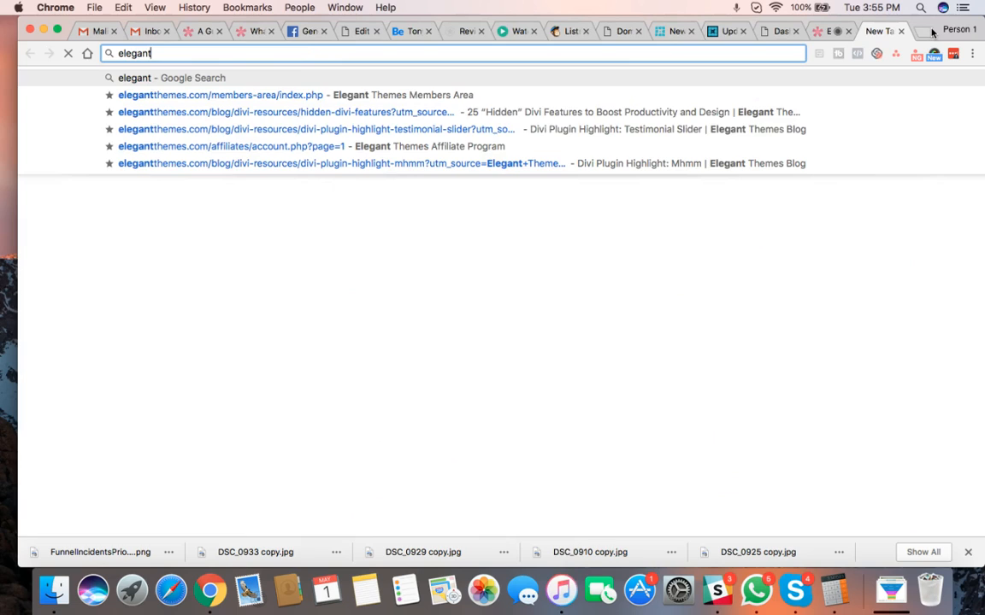
pyautogui.write('theme')
pyautogui.press('Right')
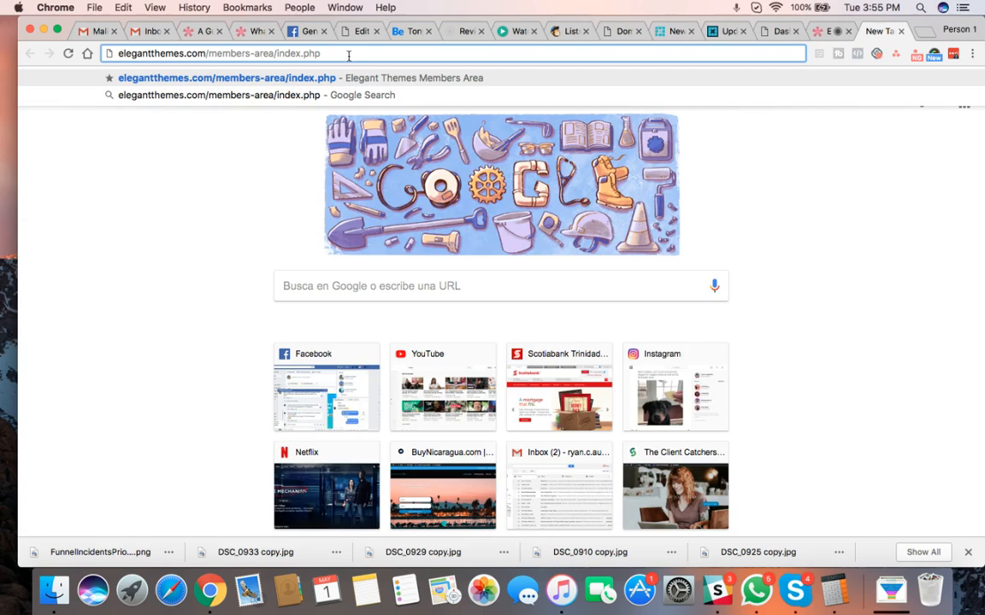
pyautogui.moveTo(348, 55); pyautogui.dragTo(196, 55)
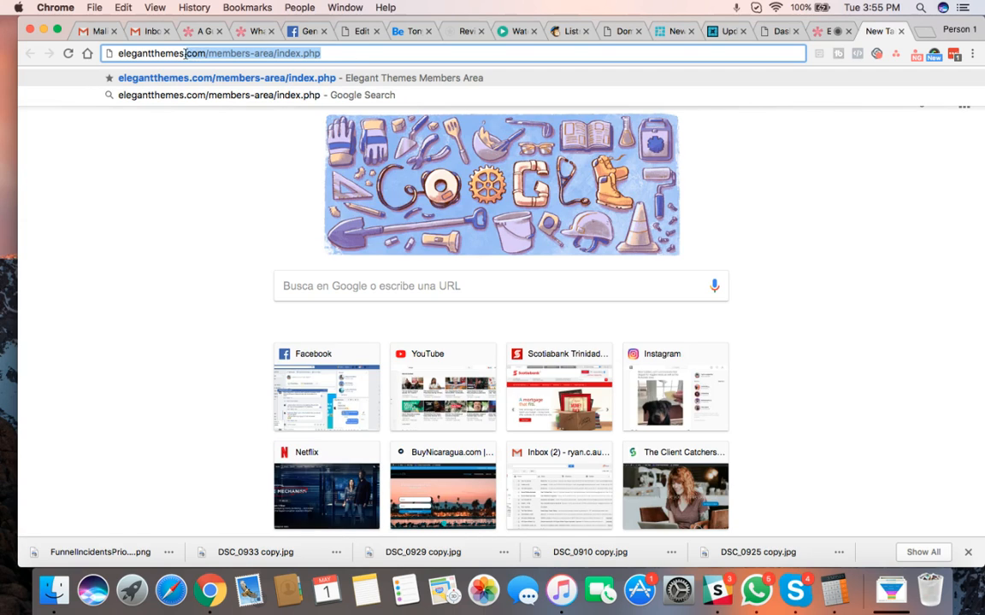
pyautogui.write('divi pricing')
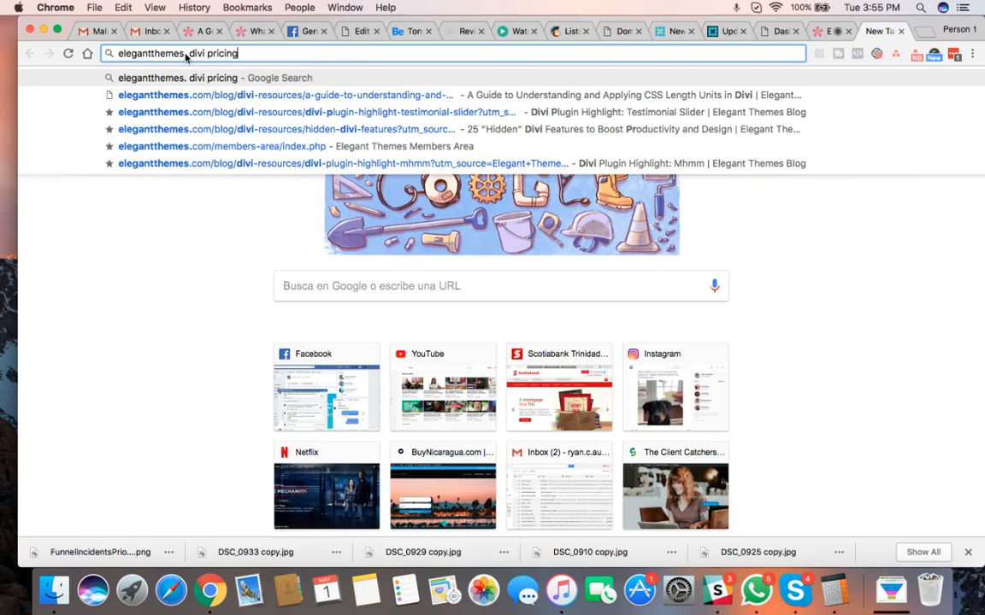
pyautogui.press('Return')
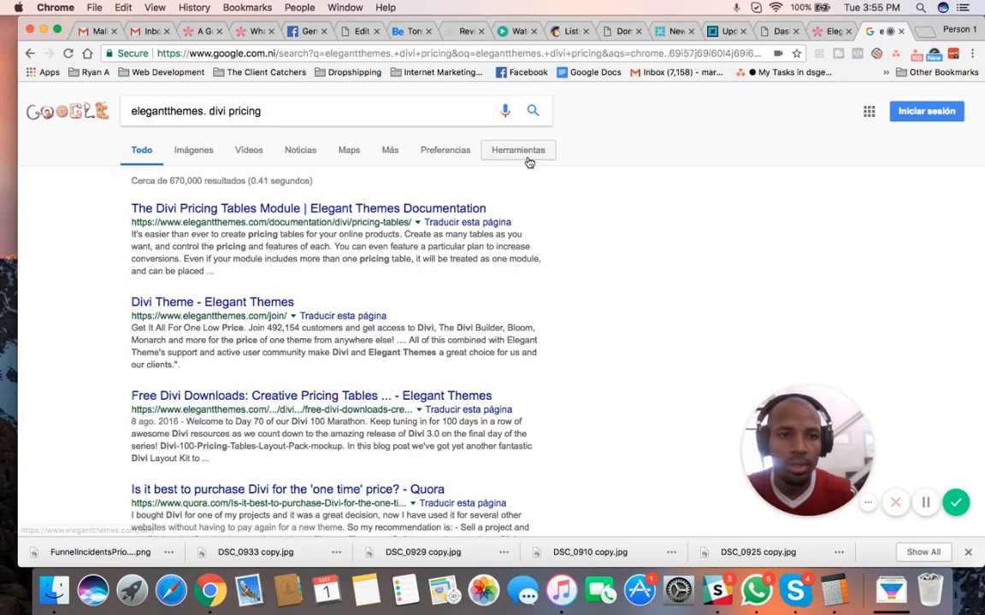
pyautogui.click(900, 32)
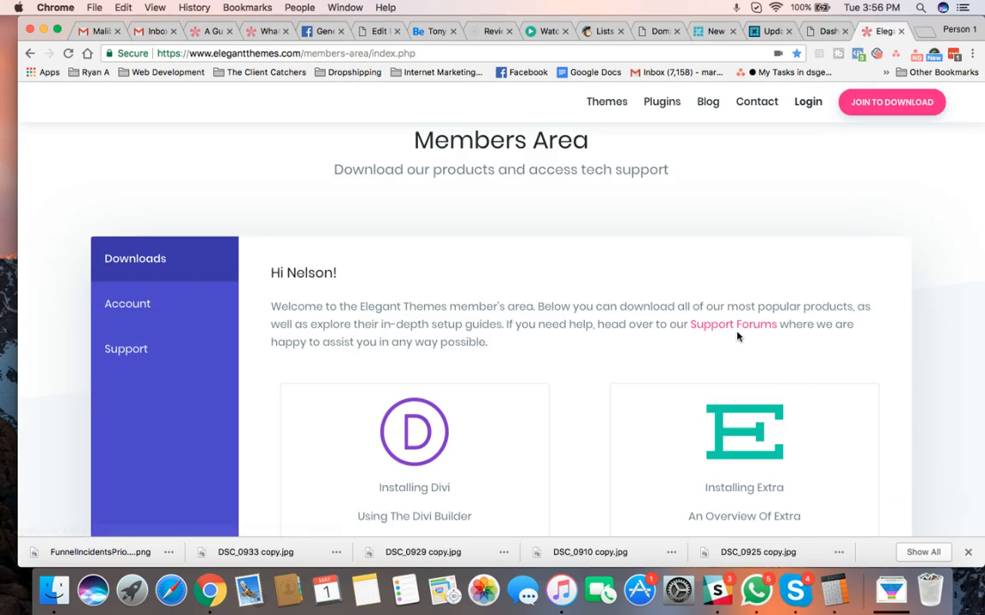
# - Download the Divi theme package from the product downloads in the members area
pyautogui.scroll(-2, 737, 336)
pyautogui.scroll(-3, 738, 336)
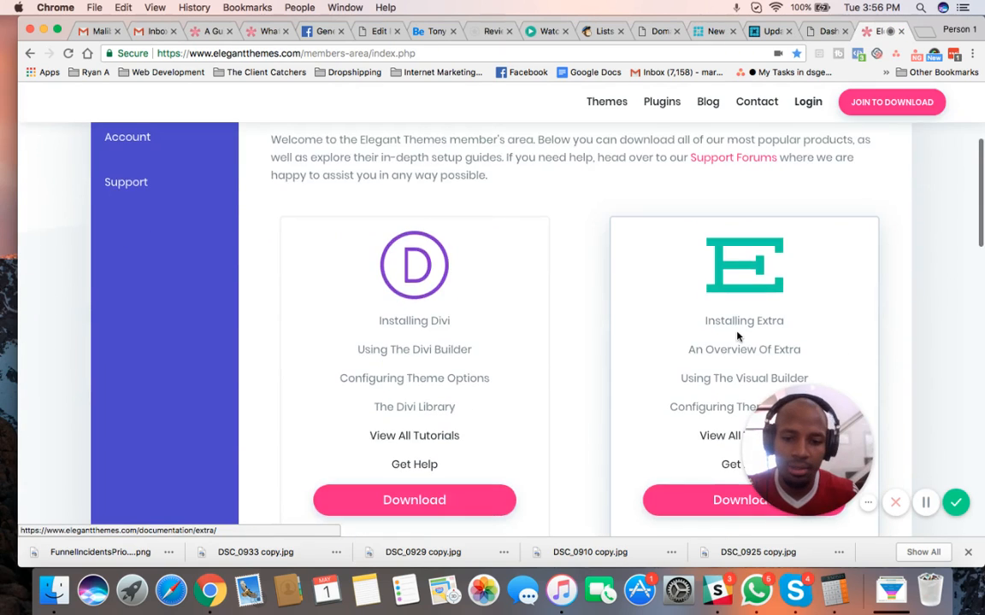
pyautogui.scroll(-1, 738, 336)
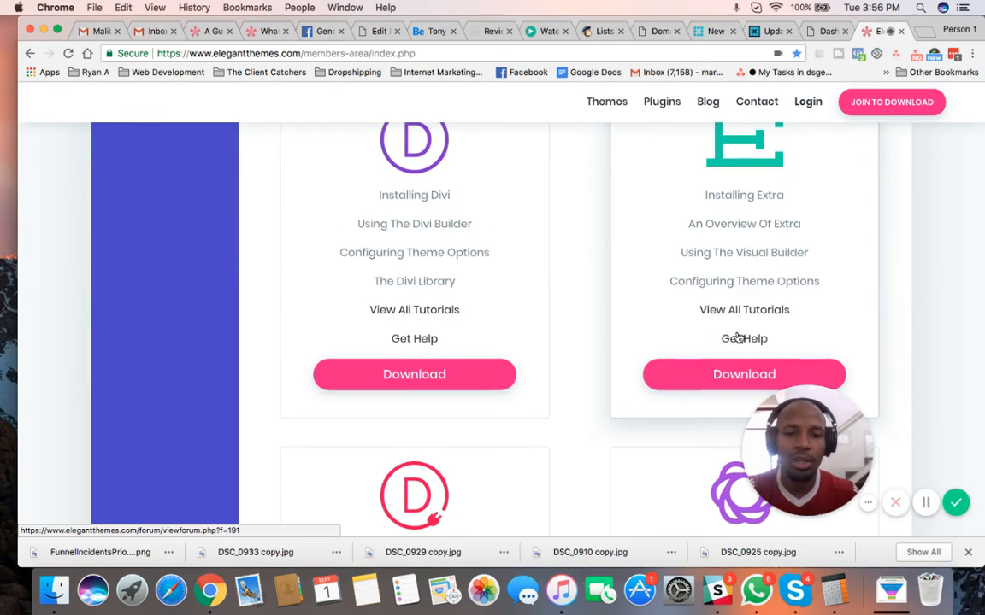
pyautogui.scroll(-1, 737, 338)
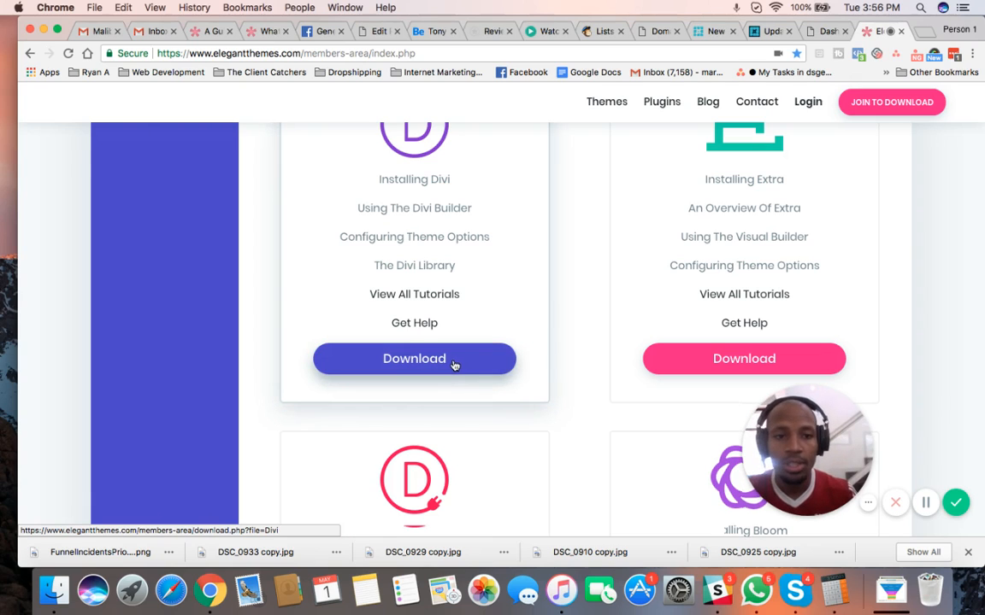
pyautogui.scroll(2, 455, 366)
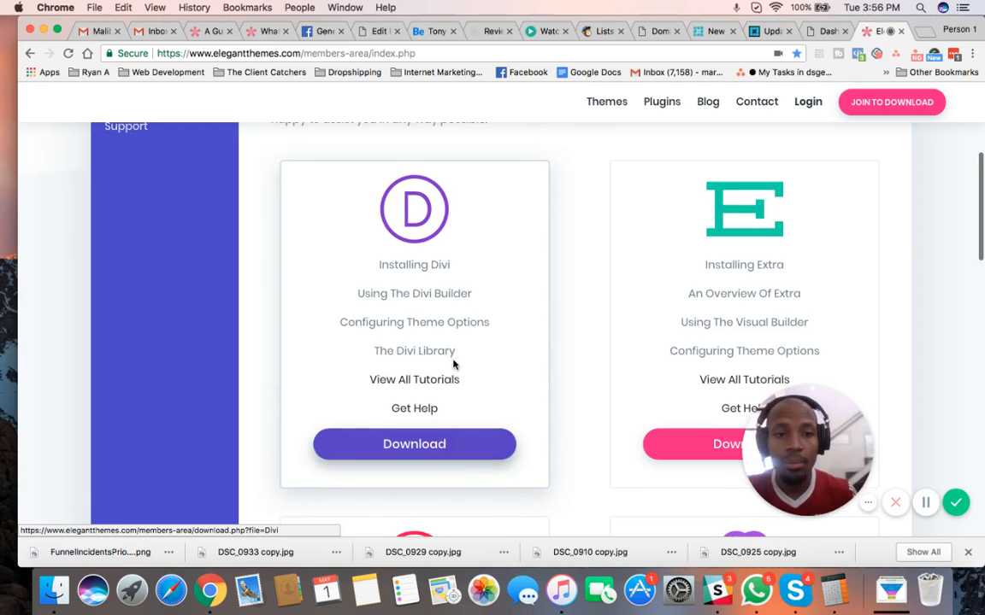
pyautogui.click(415, 446)
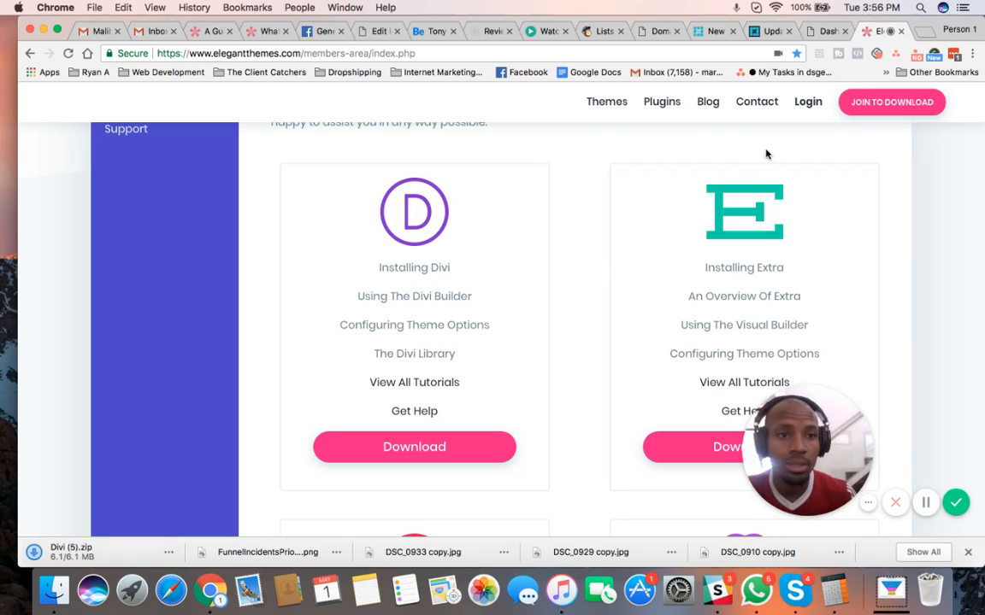
# - Return to the WordPress dashboard and go through the installed themes to the Add Themes page
pyautogui.click(818, 31)
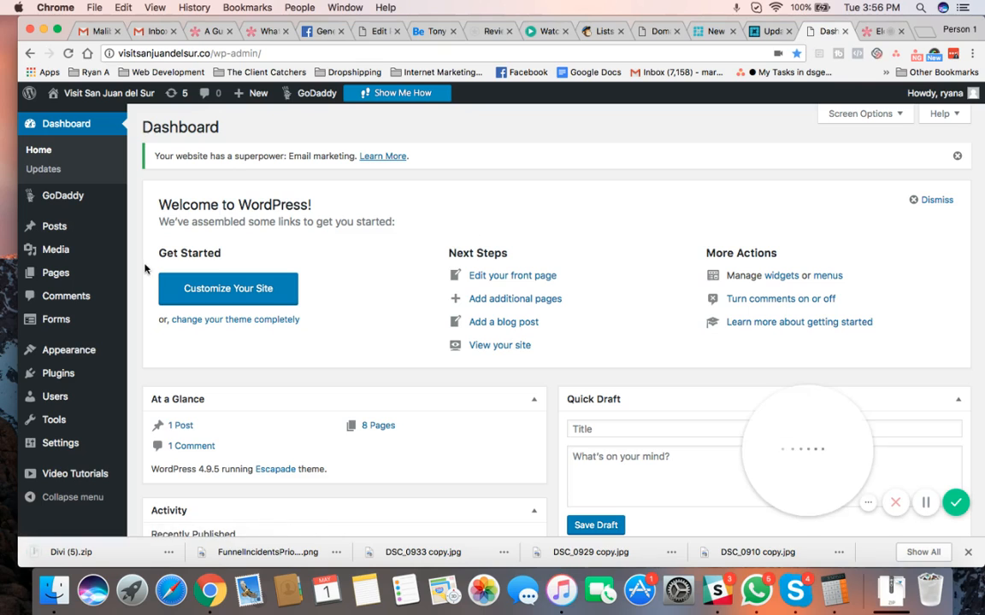
pyautogui.moveTo(86, 353)
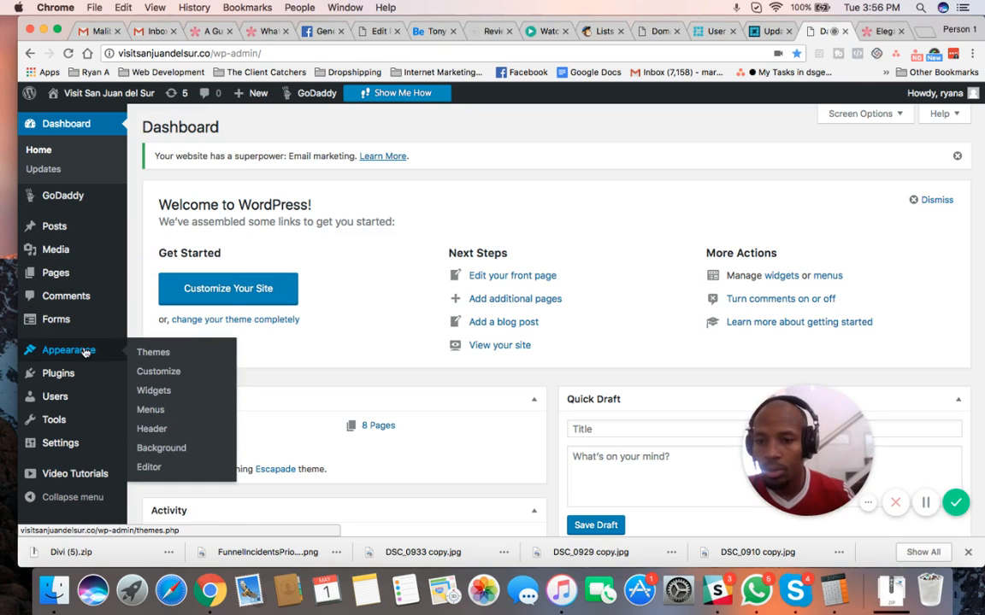
pyautogui.click(156, 353)
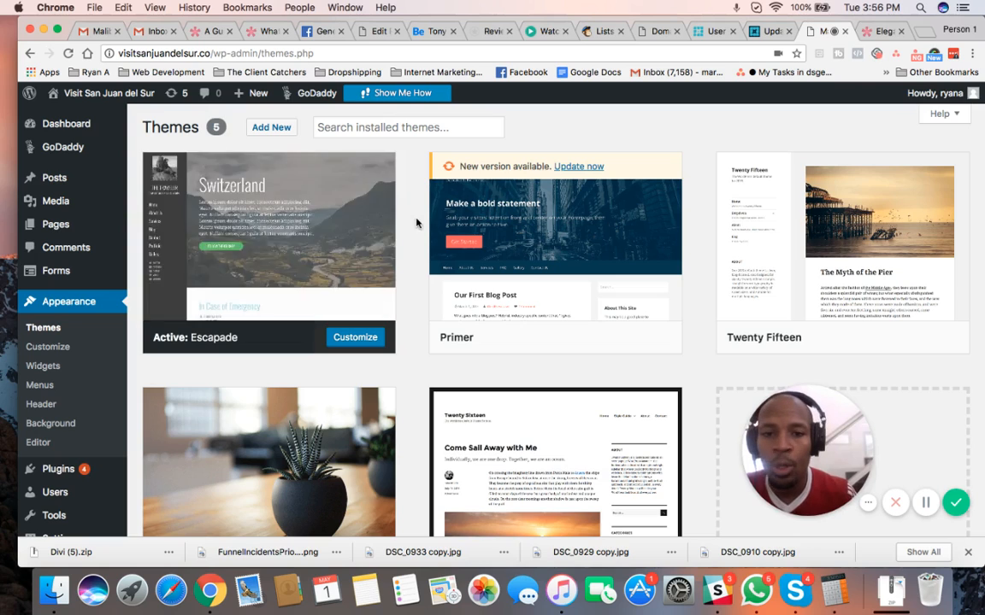
pyautogui.click(255, 133)
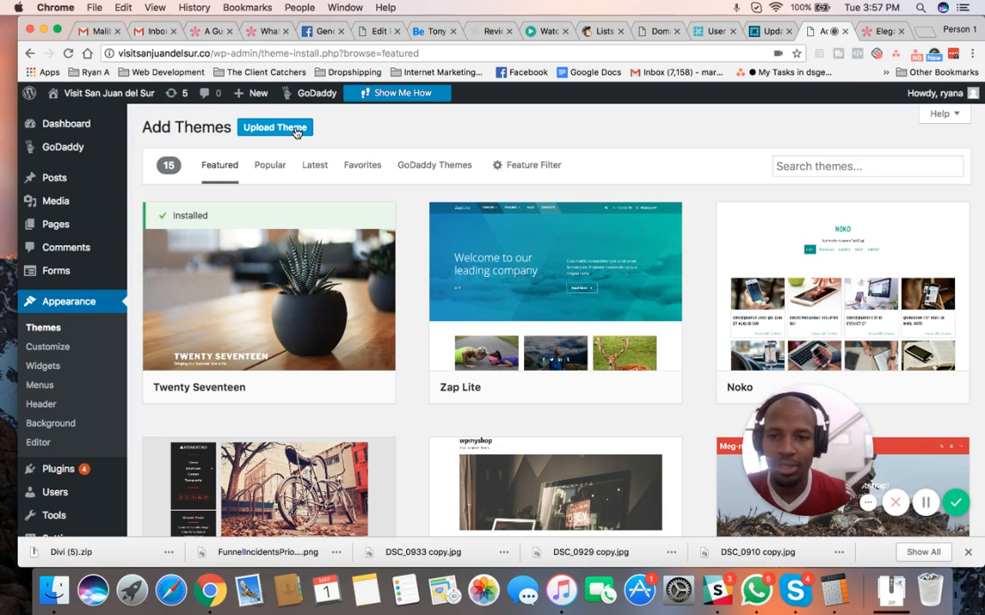
# - Open the theme upload form and choose Divi (5).zip from the Downloads folder as the file to install
pyautogui.click(296, 133)
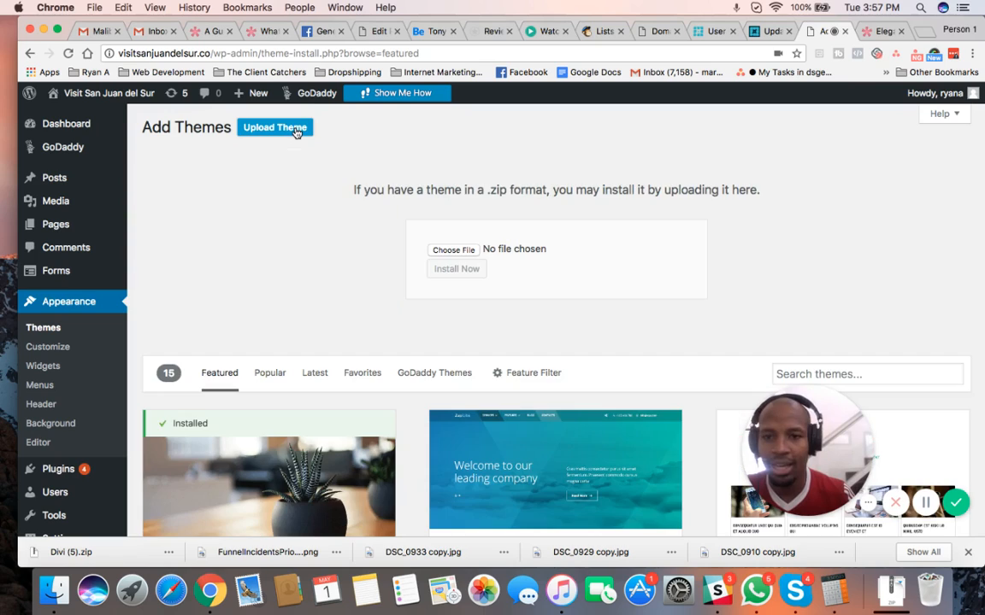
pyautogui.click(469, 254)
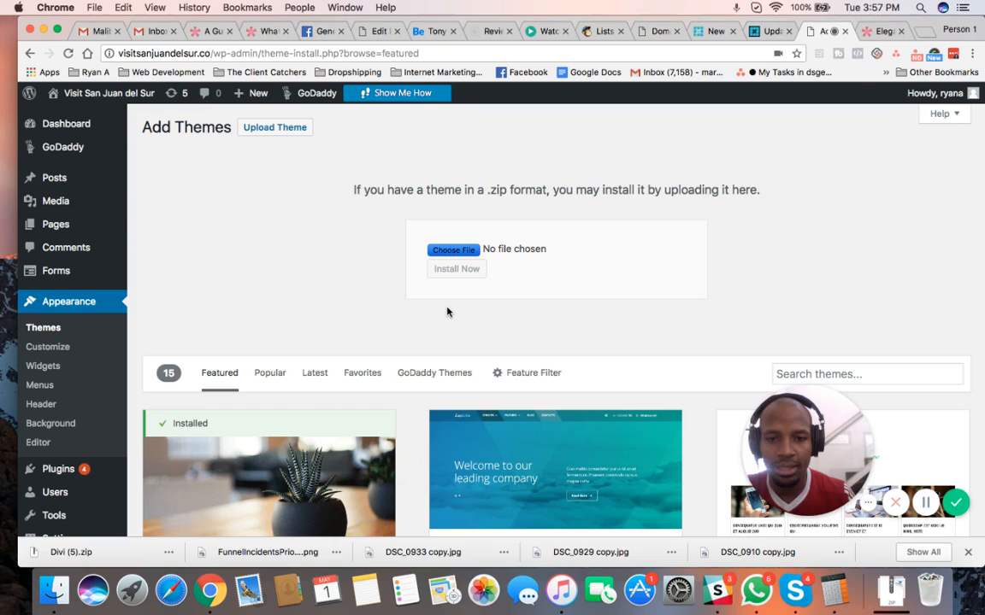
pyautogui.click(453, 250)
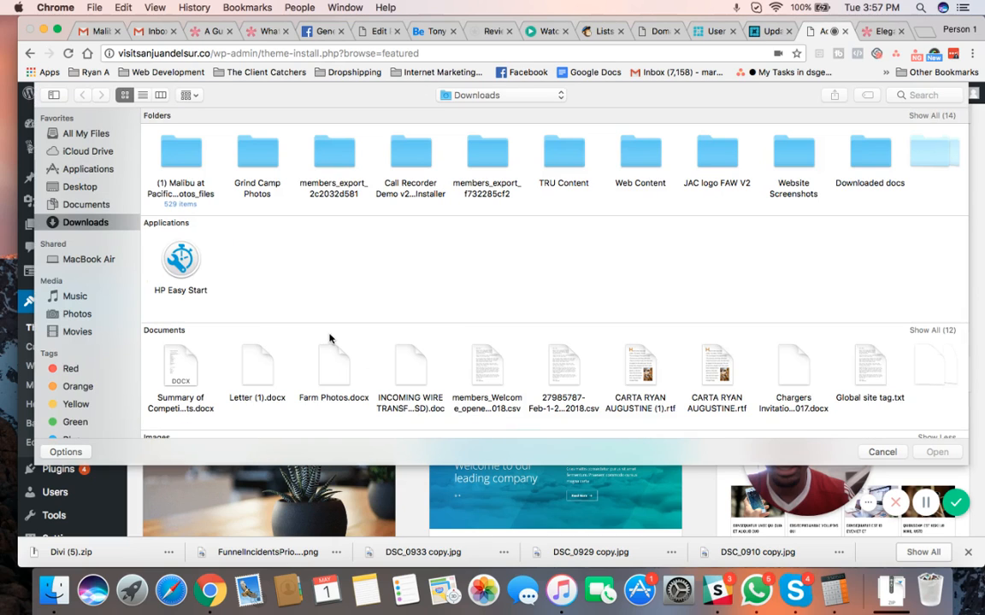
pyautogui.scroll(-5, 329, 339)
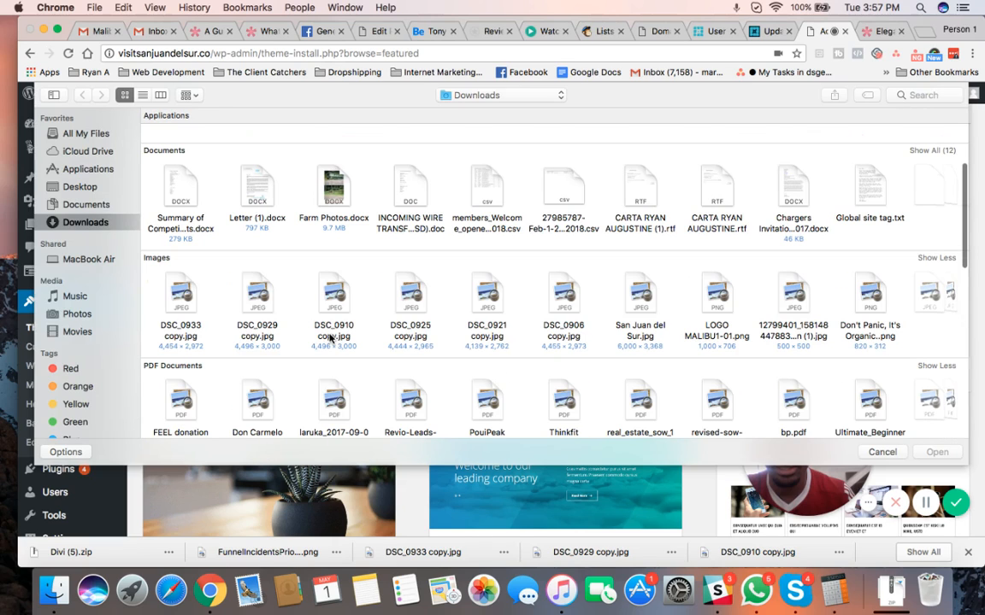
pyautogui.scroll(1, 330, 338)
pyautogui.scroll(-5, 329, 339)
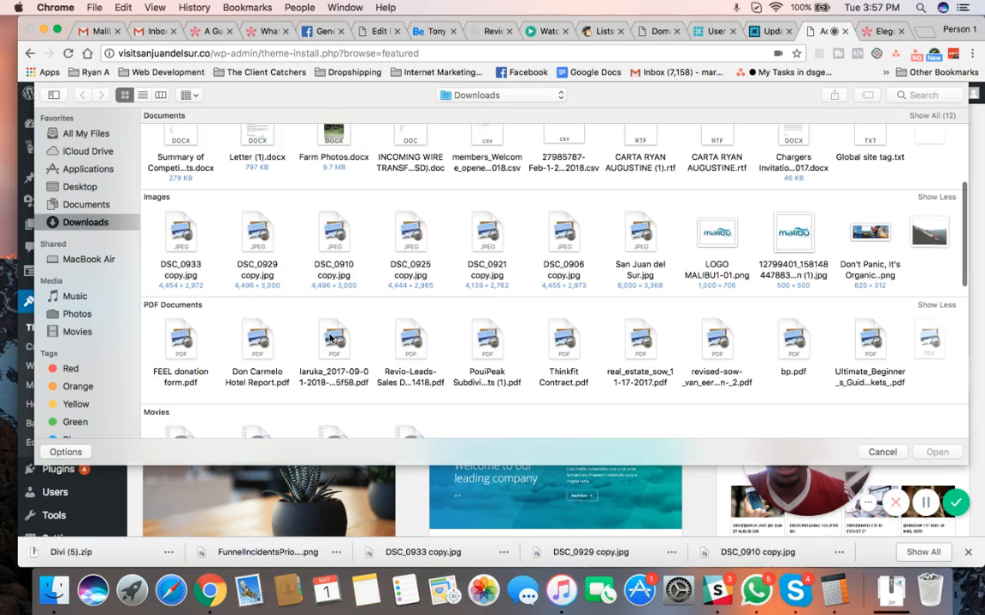
pyautogui.scroll(-6, 329, 339)
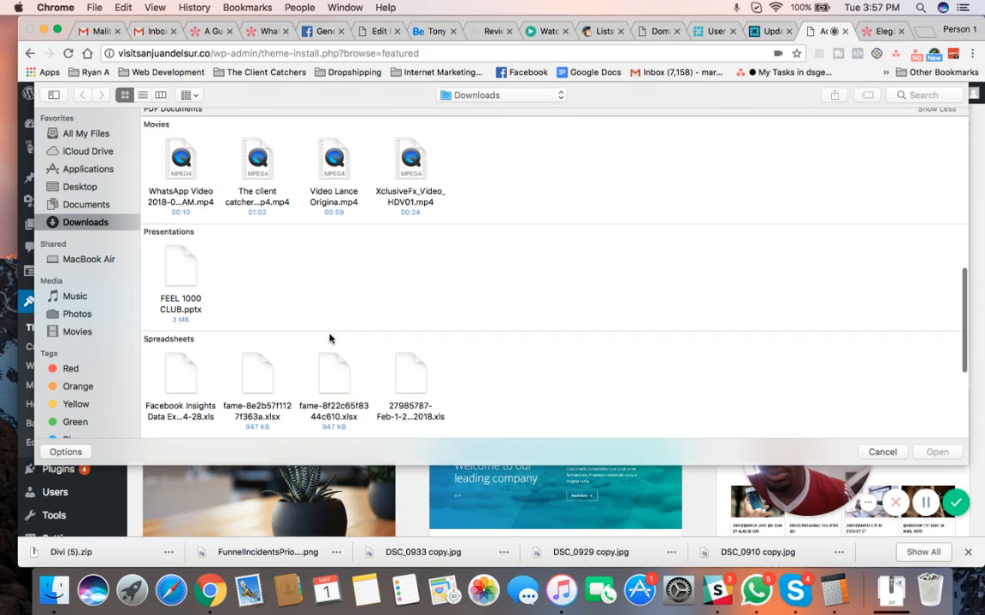
pyautogui.scroll(-5, 329, 339)
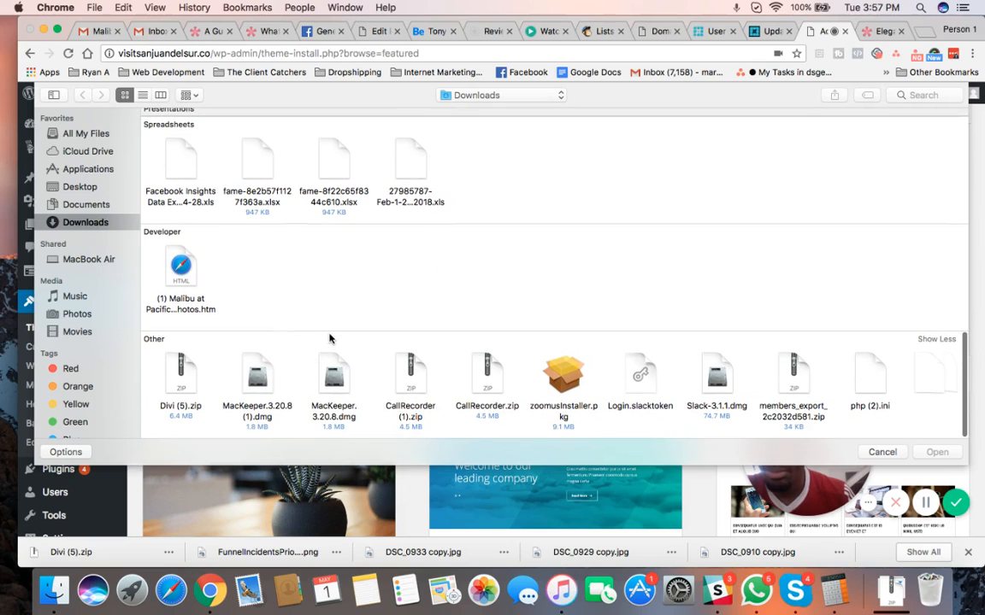
pyautogui.click(178, 365)
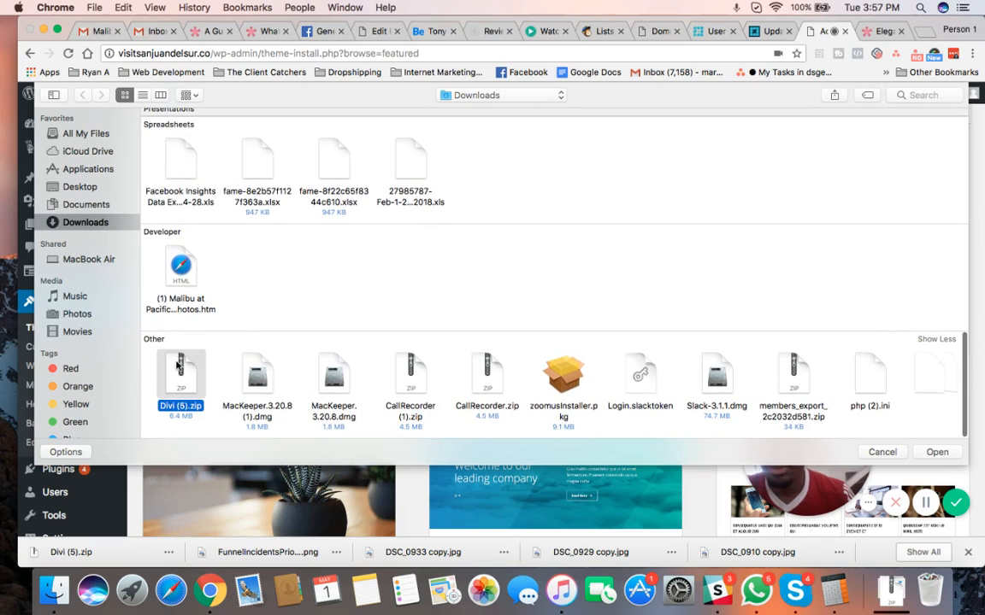
pyautogui.press('Return')
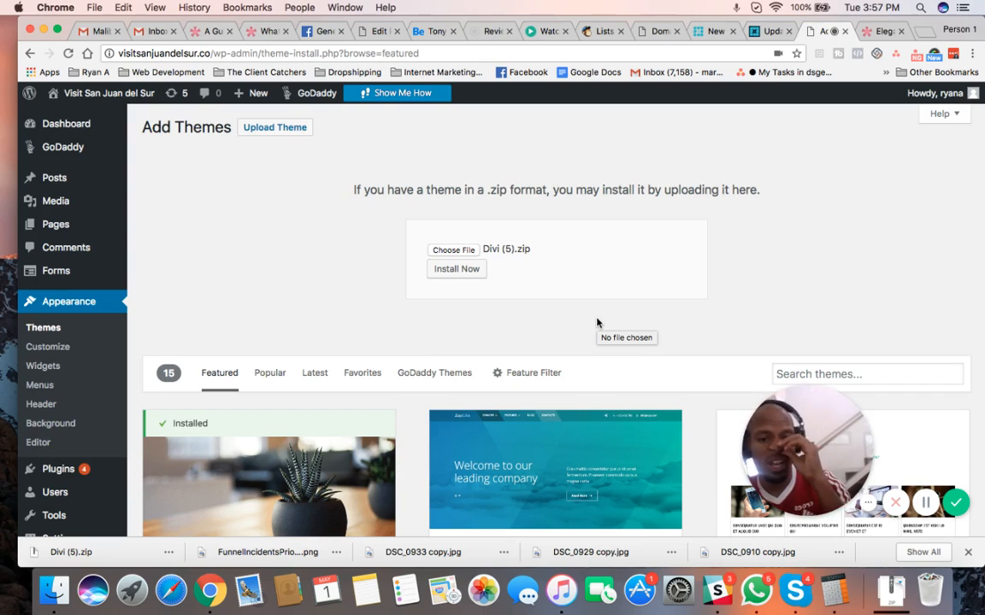
# - Install the chosen Divi package and activate it as the site's theme
pyautogui.click(461, 270)
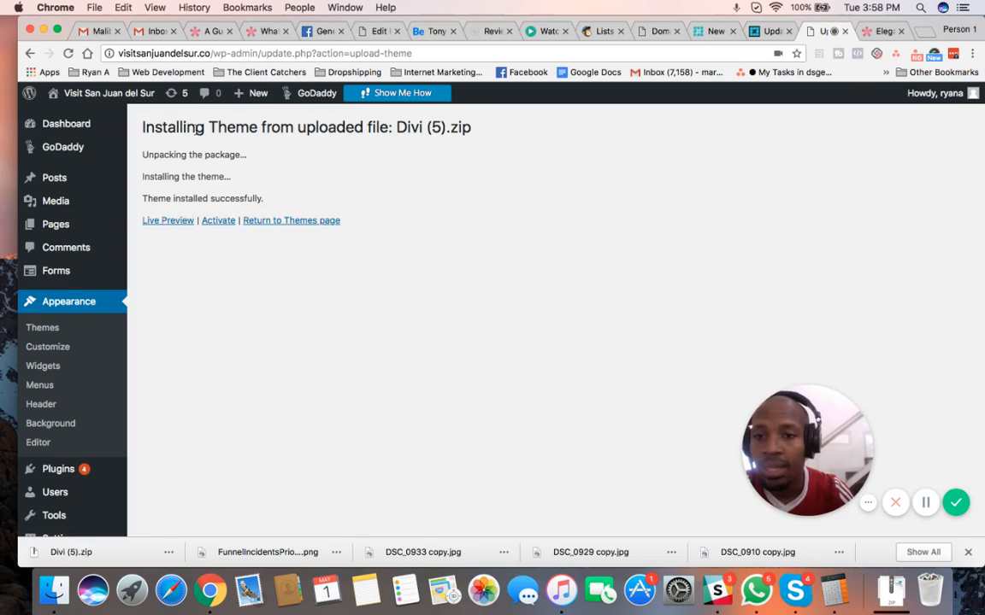
pyautogui.click(217, 220)
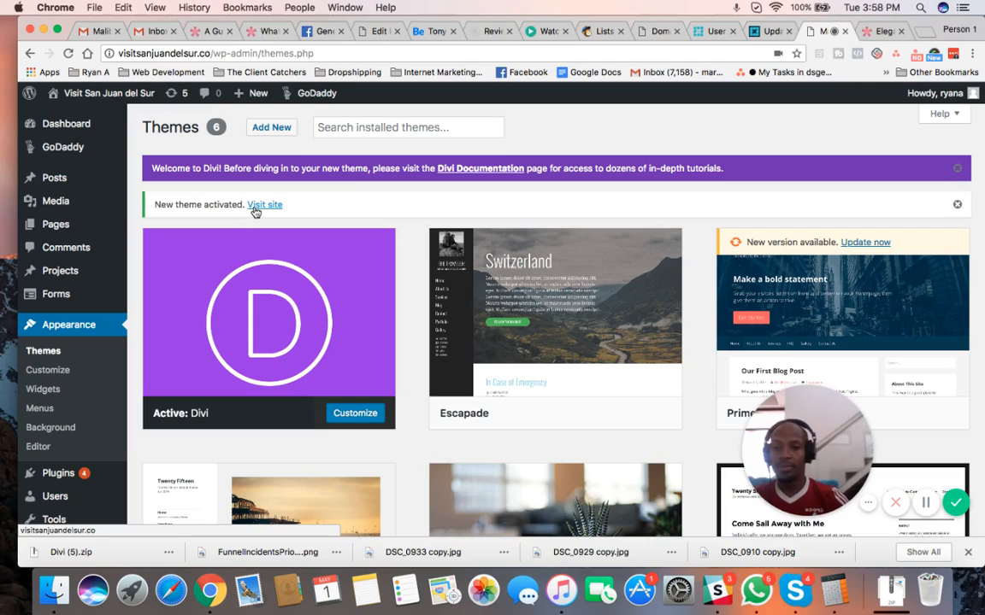
# - Visit the live site and look over the home page with the Divi theme applied
pyautogui.click(258, 208)
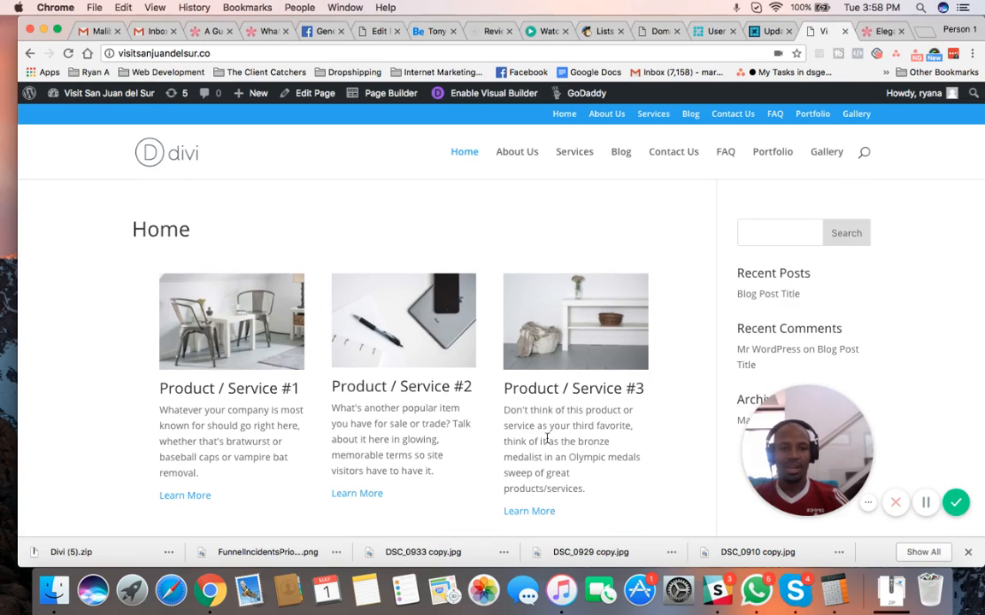
pyautogui.scroll(-1, 547, 437)
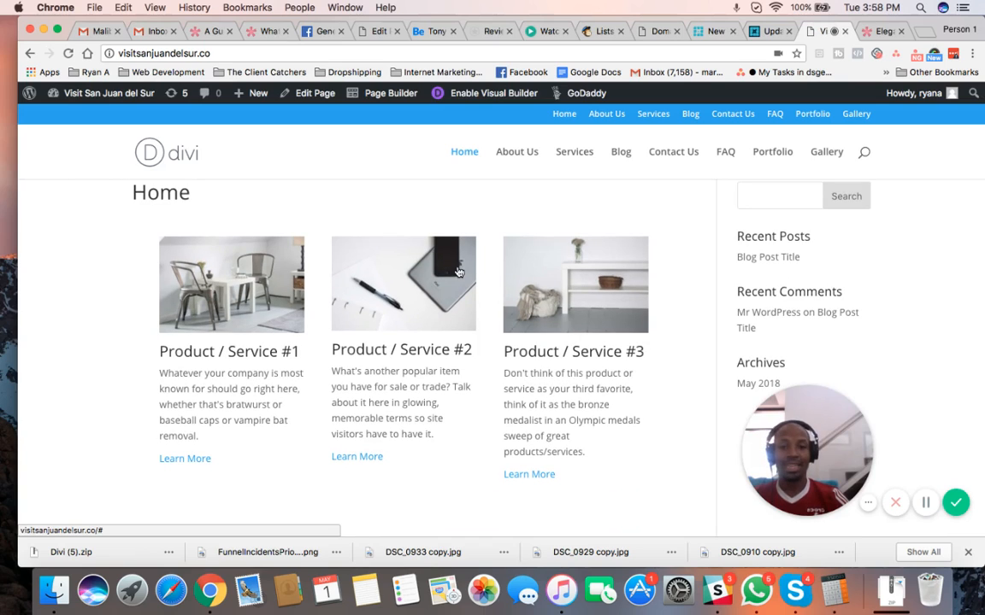
pyautogui.scroll(1, 437, 261)
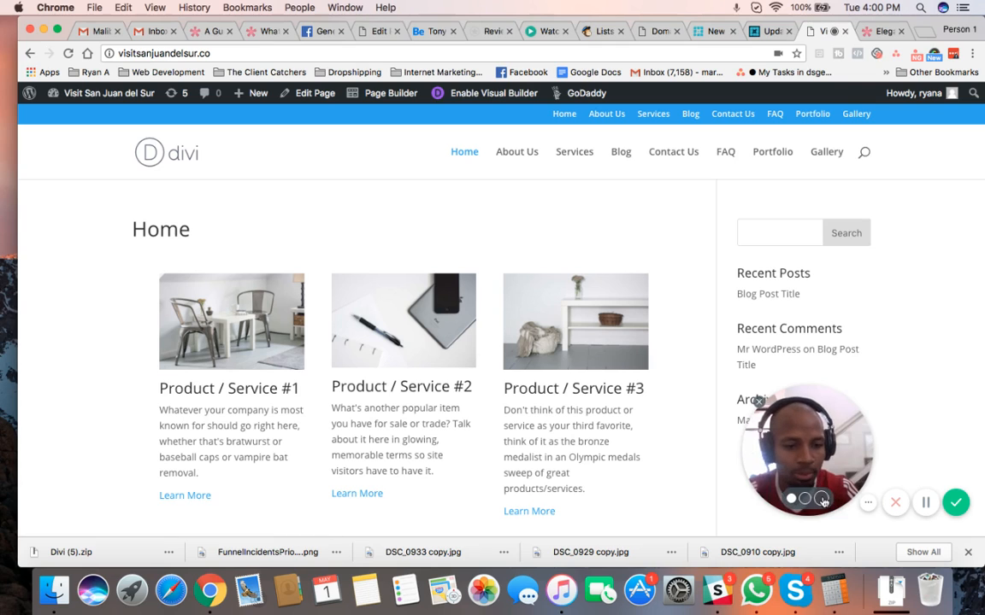
pyautogui.click(821, 500)
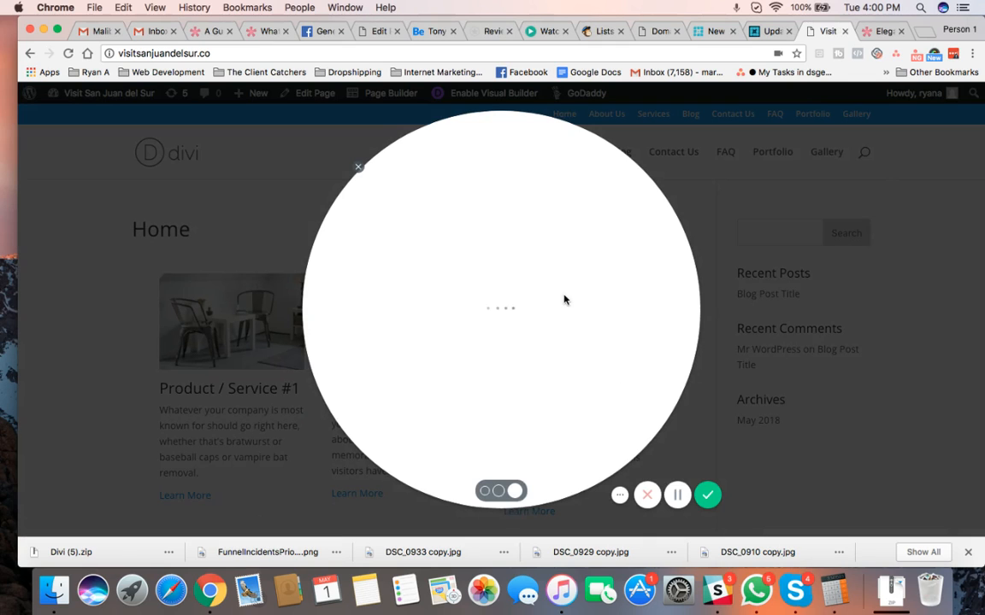